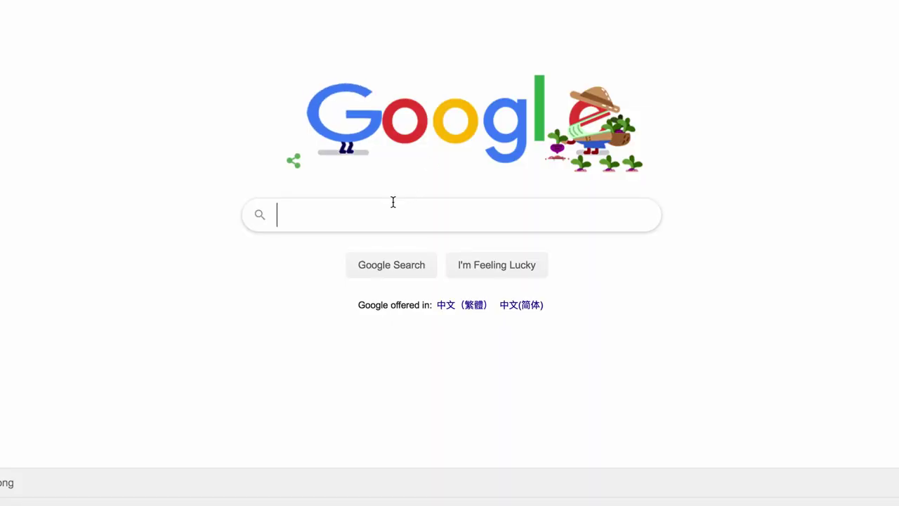
Search Google for 'blackmagic davinci resolve' and open the DaVinci Resolve 16 download options
text(blackmagic )
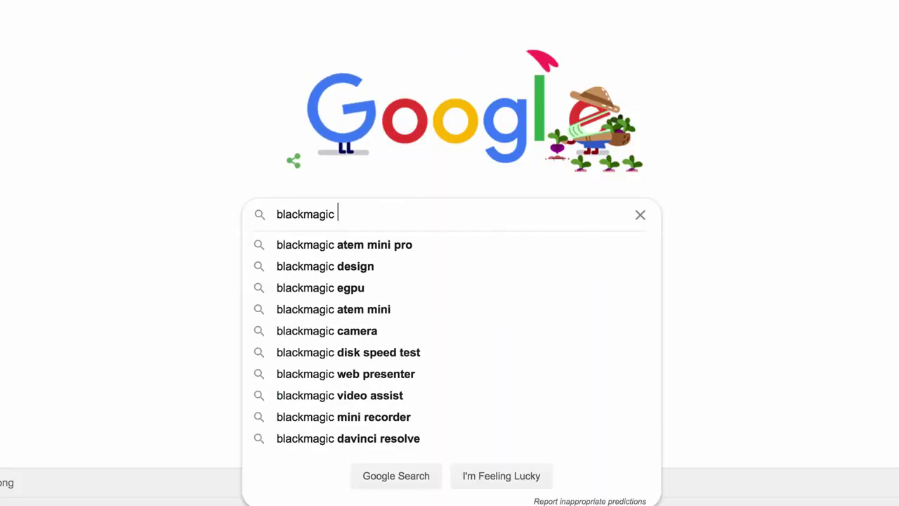
text(davinci resolve)
key(Return)
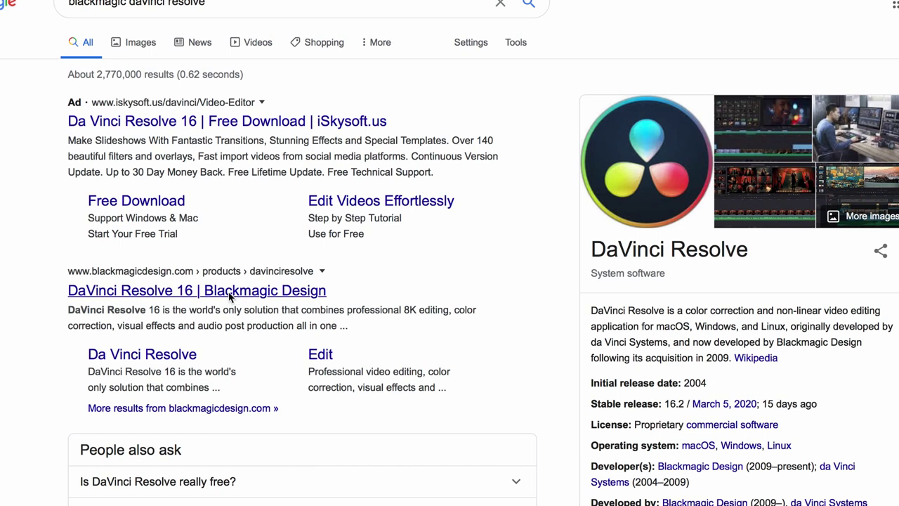
click(230, 296)
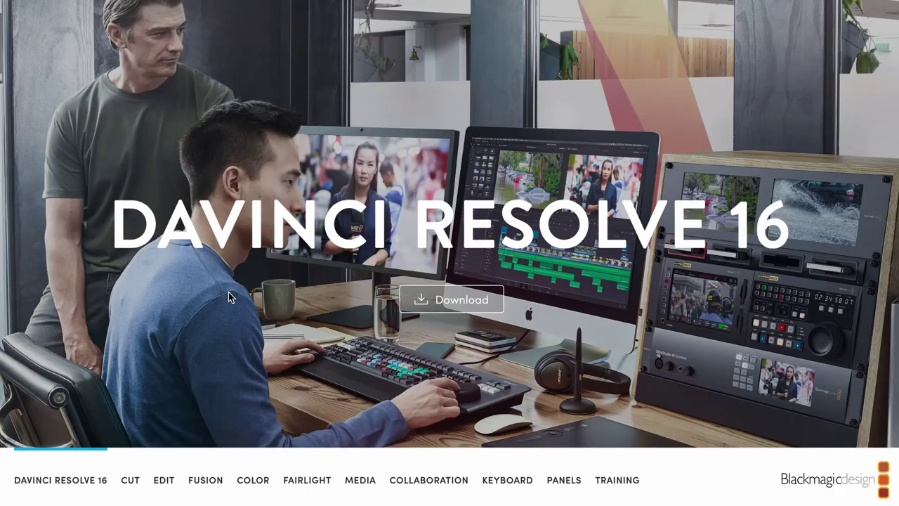
click(437, 311)
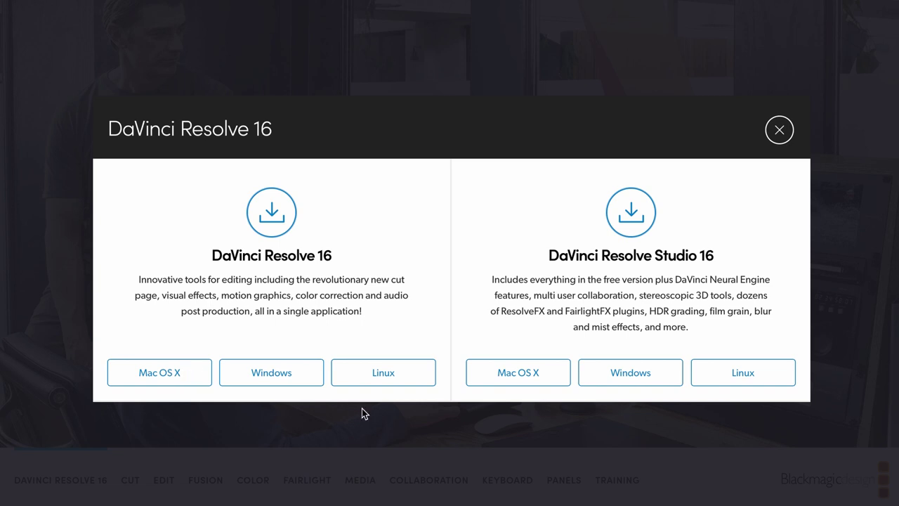
Download the DaVinci Resolve Studio 16.2 Mac zip without registering, allowing downloads from blackmagicdesign.com
click(511, 376)
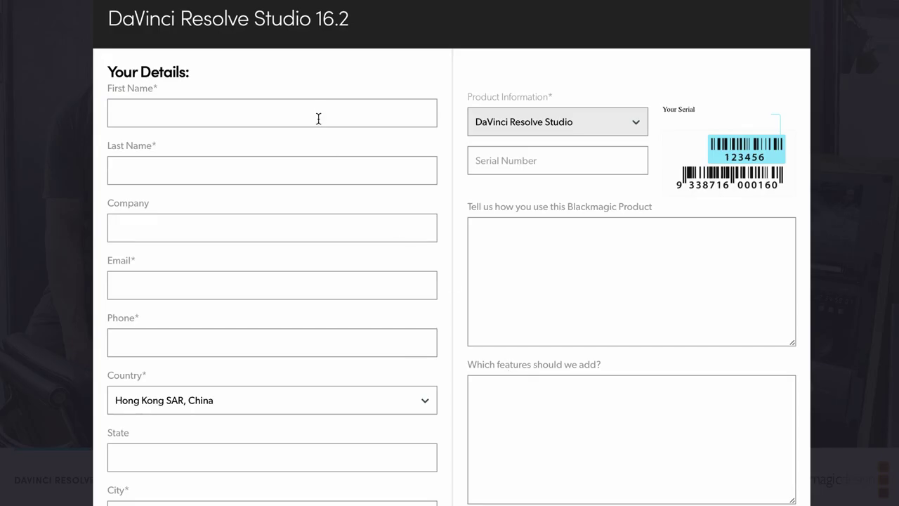
scroll(319, 114, down, 3)
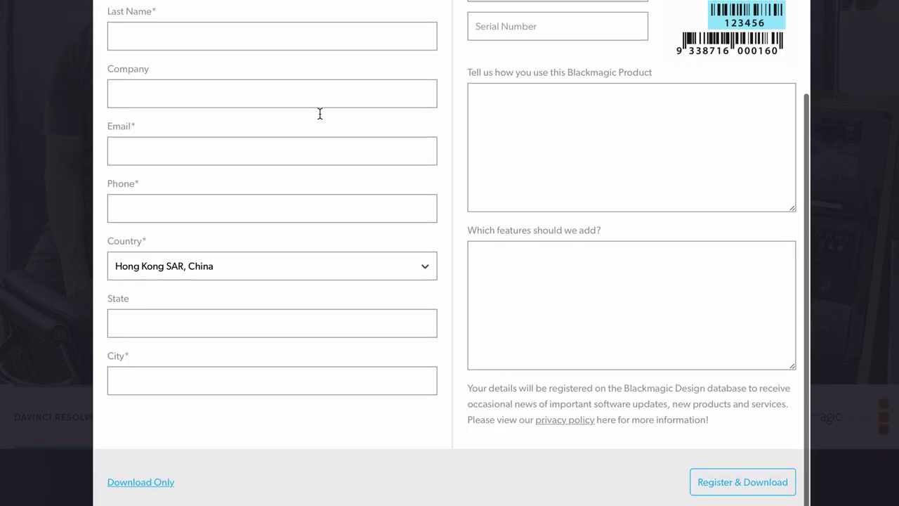
click(161, 482)
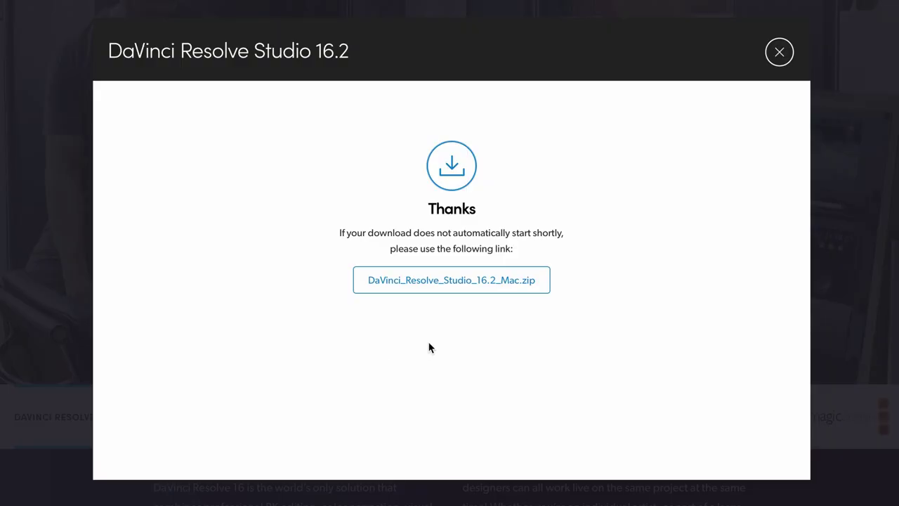
click(475, 279)
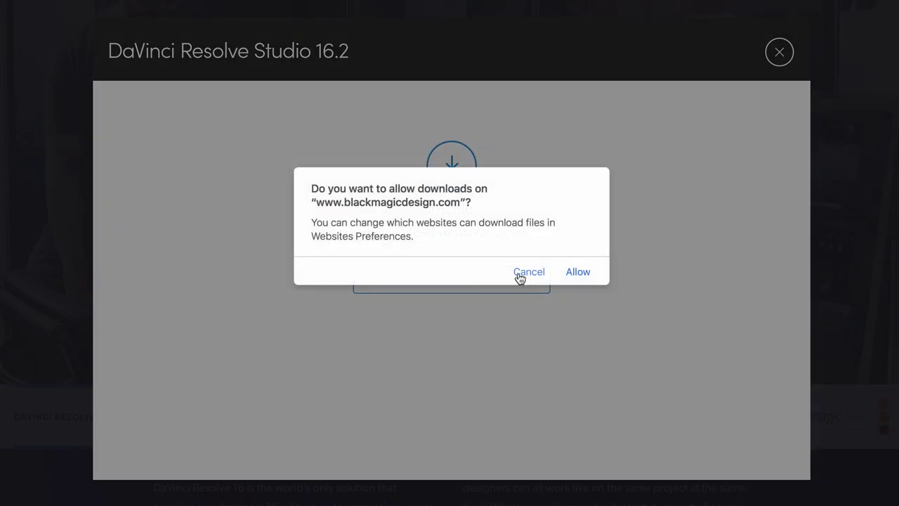
click(571, 272)
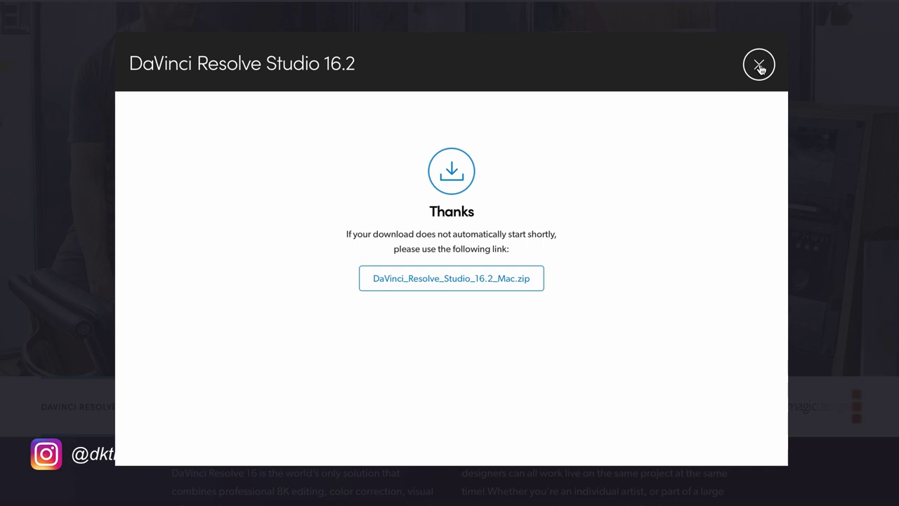
Open the downloaded DaVinci_Resolve_Studio_16.2_Mac.dmg from the Safari downloads list
click(760, 66)
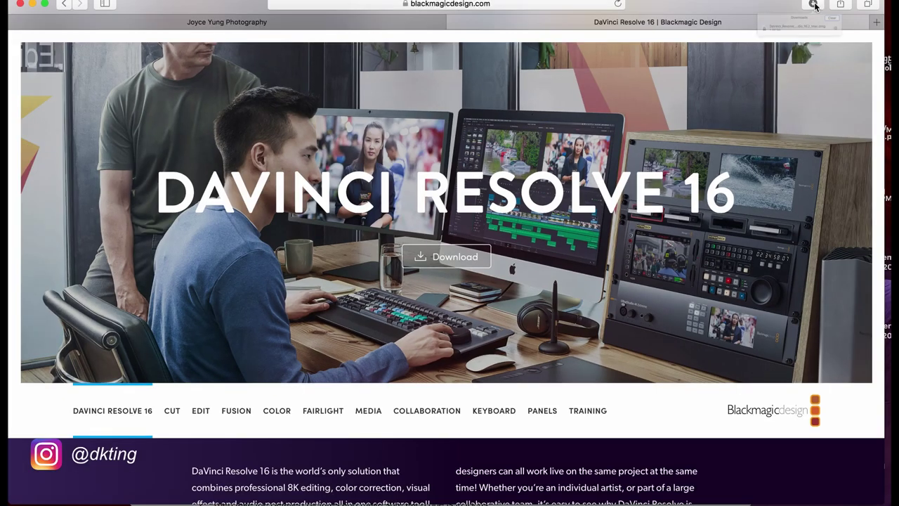
click(813, 4)
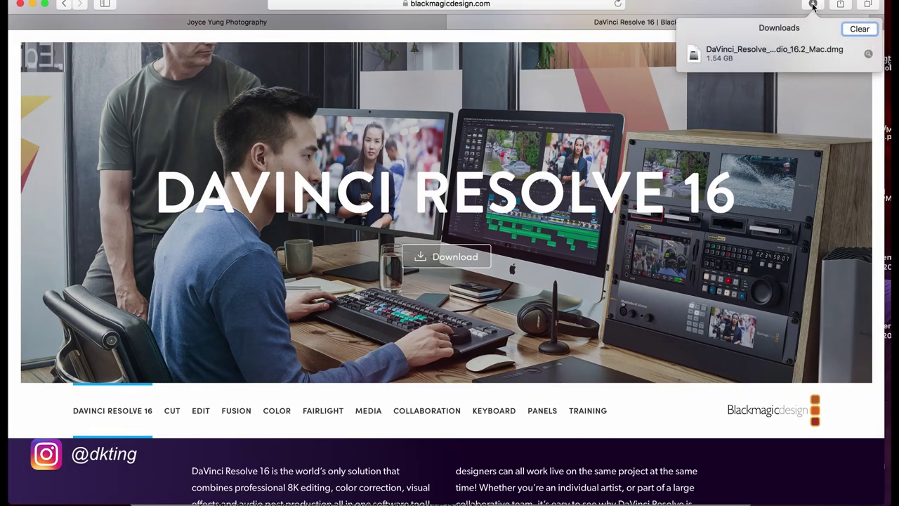
click(788, 53)
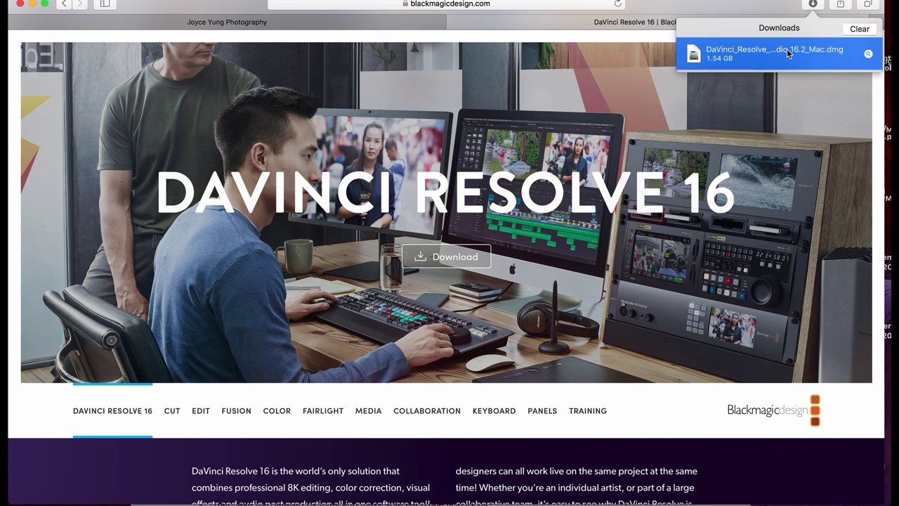
double_click(789, 53)
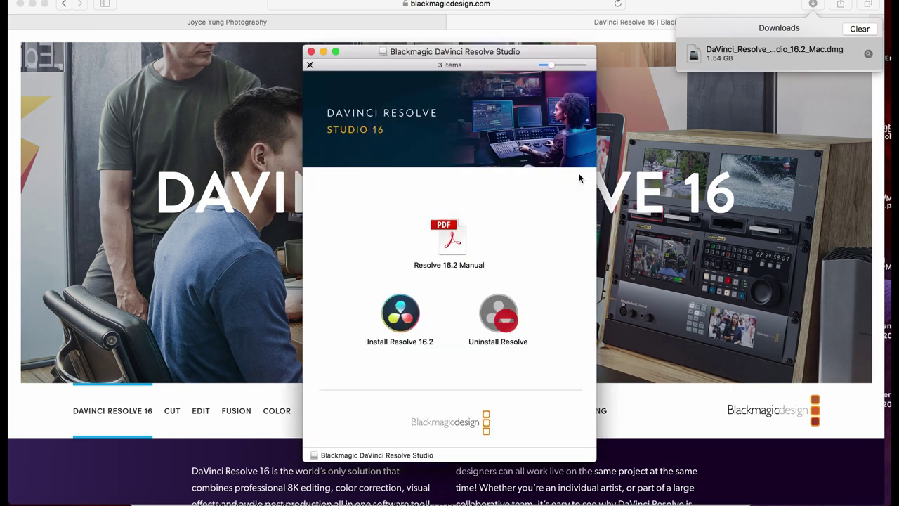
Launch the Install Resolve 16.2 package and accept the software license agreement
click(406, 315)
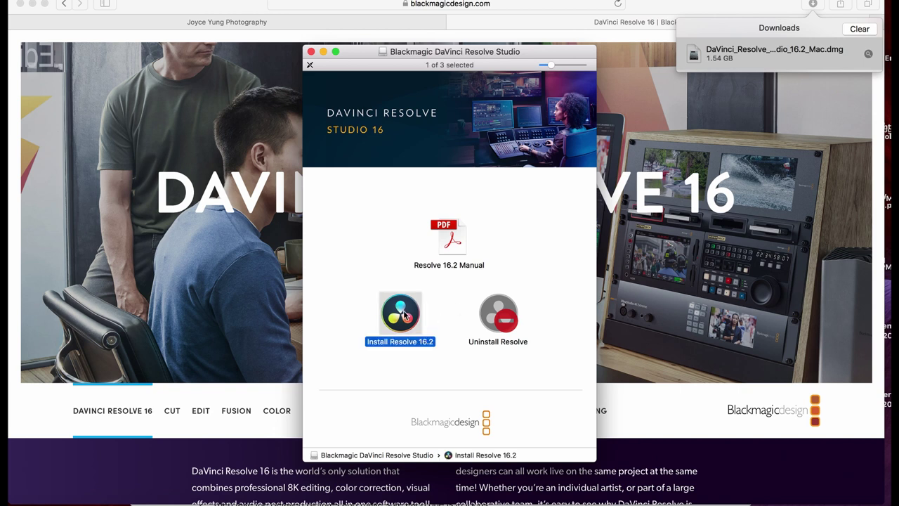
double_click(405, 316)
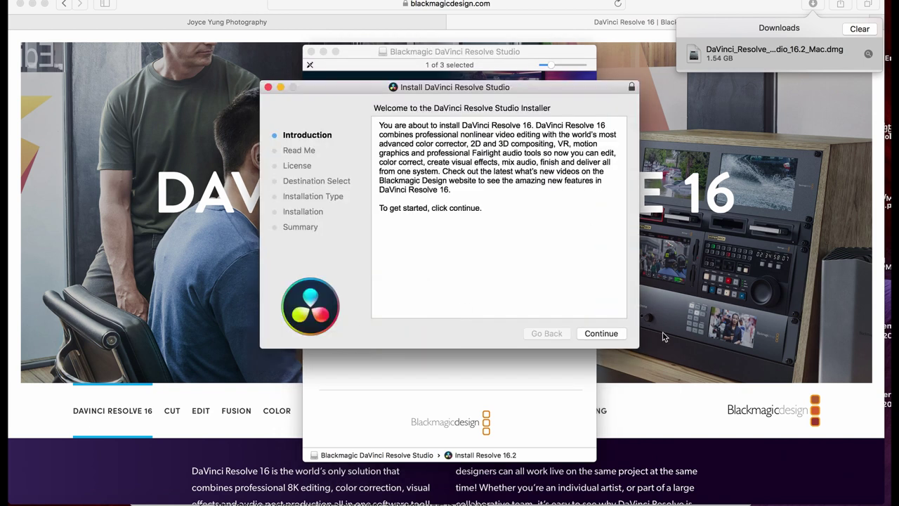
click(612, 335)
click(612, 337)
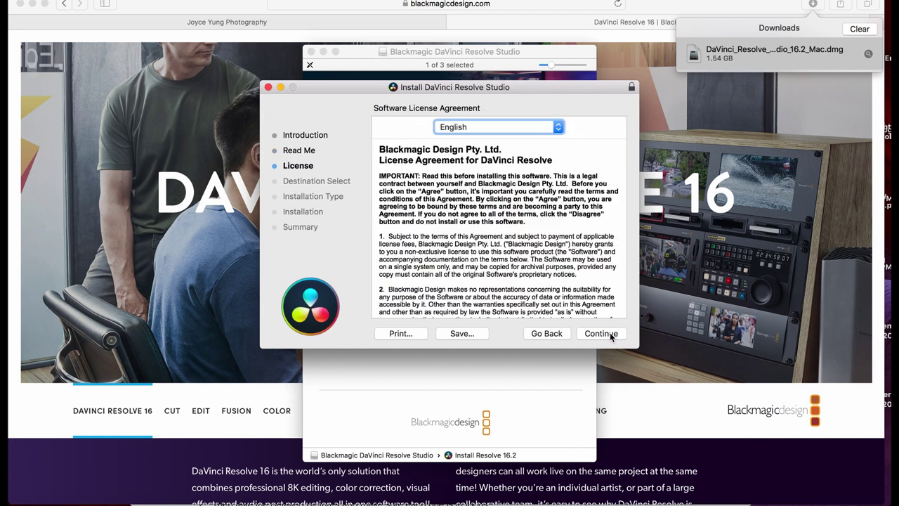
click(610, 337)
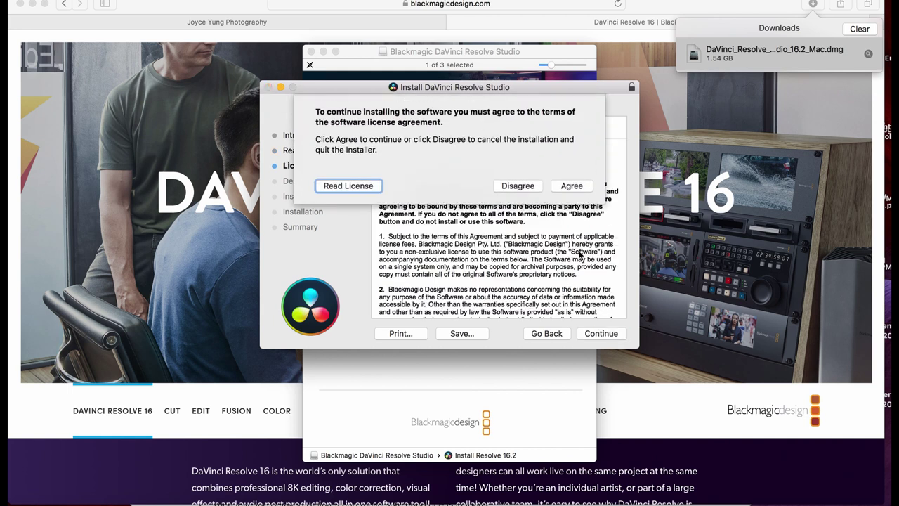
click(575, 189)
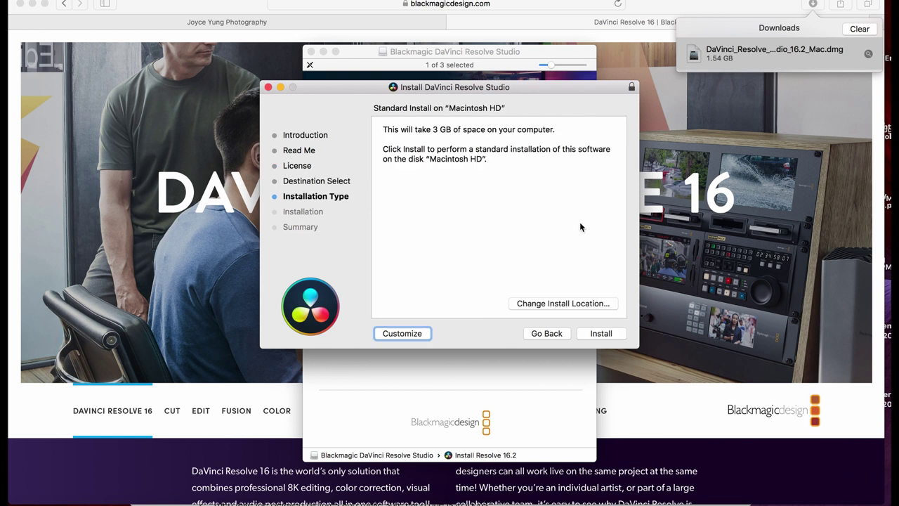
Run the standard install on Macintosh HD, then close the installer and trash the package
click(604, 334)
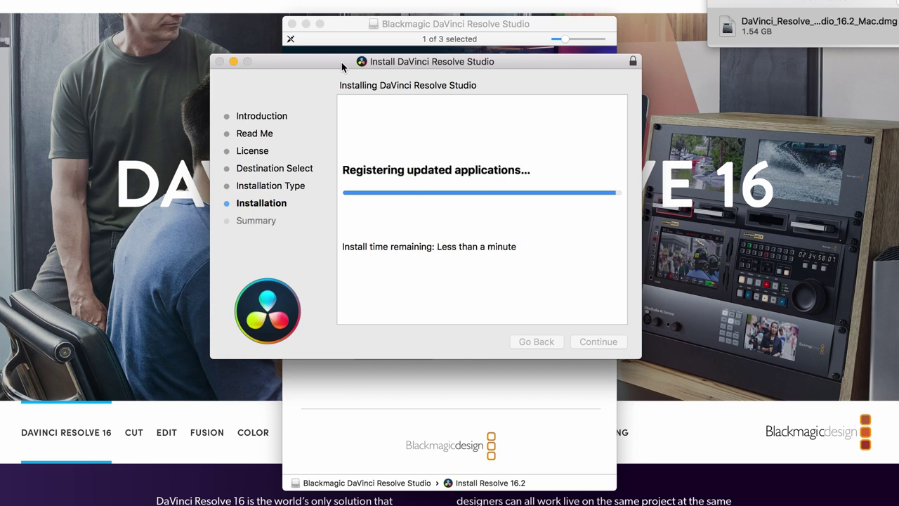
click(617, 347)
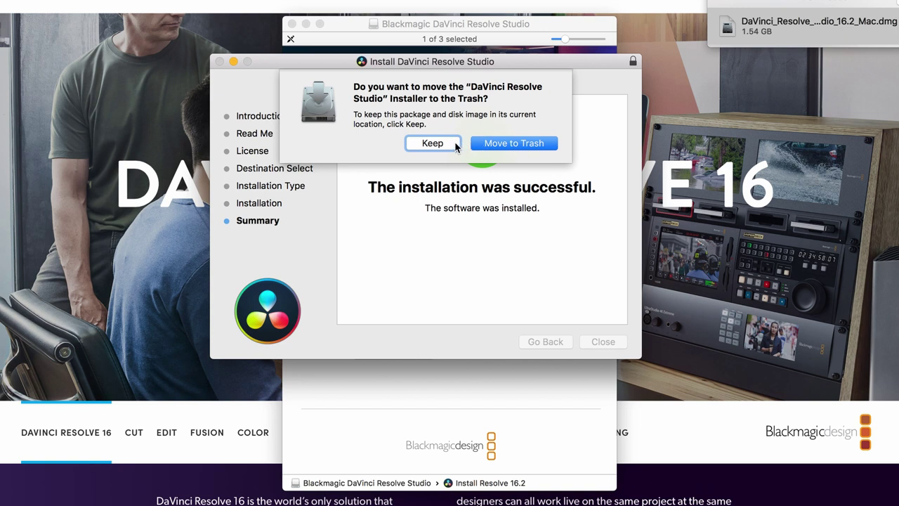
click(485, 144)
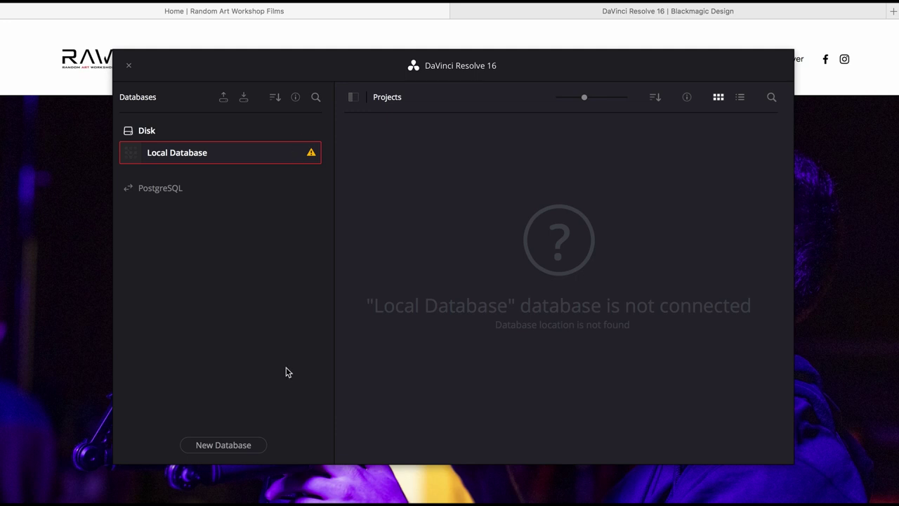
Start a new disk database named rawfilms
click(252, 445)
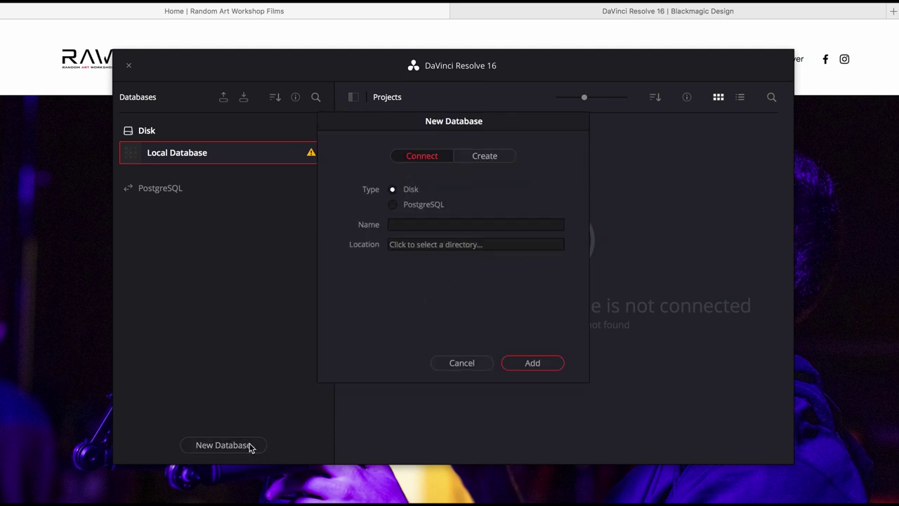
click(408, 225)
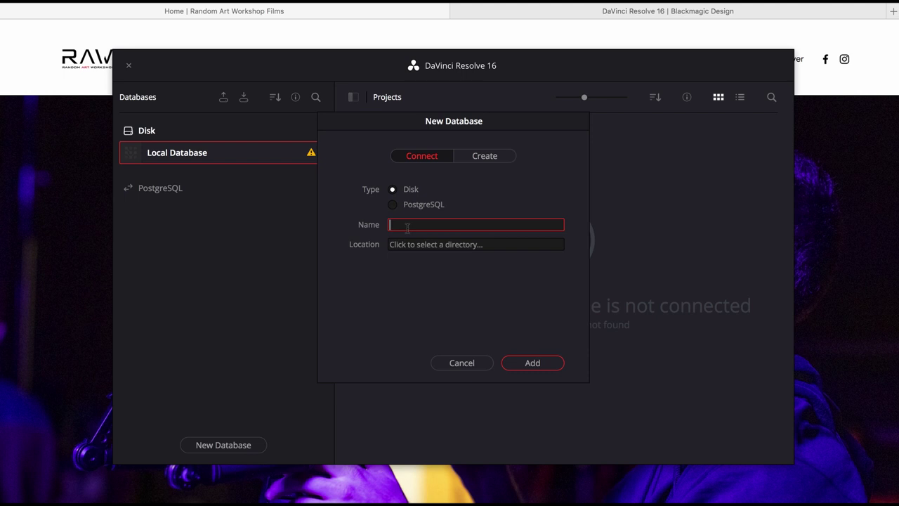
text(rawfilms)
click(453, 245)
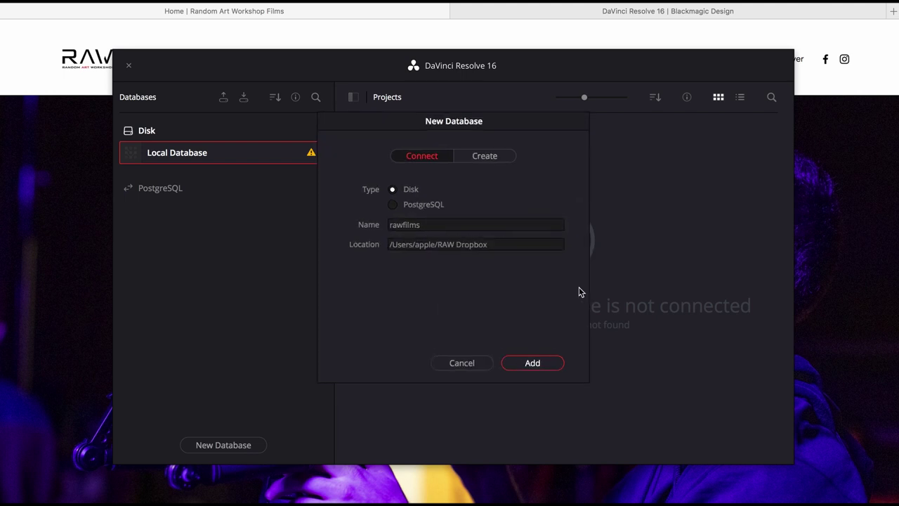
click(501, 159)
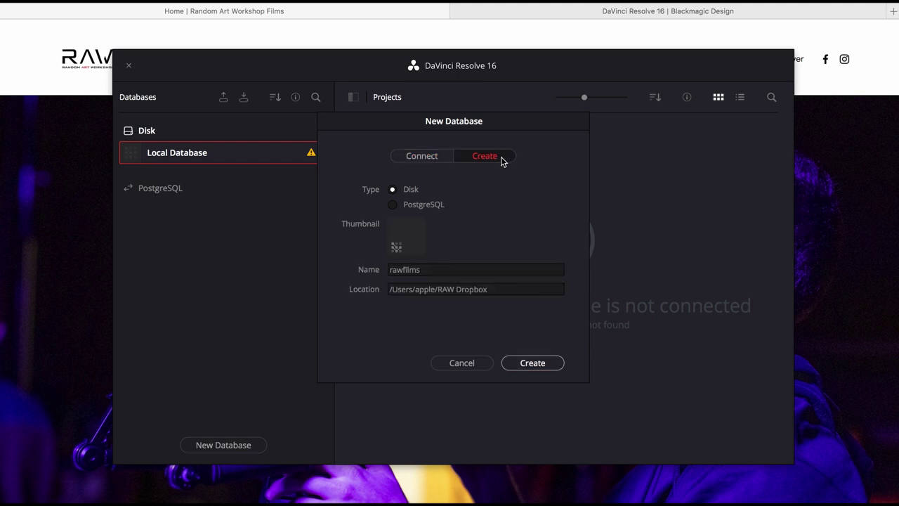
Store the rawfilms database in a new 'RAW FILMS DAVINCI' folder and create it
click(478, 289)
click(408, 424)
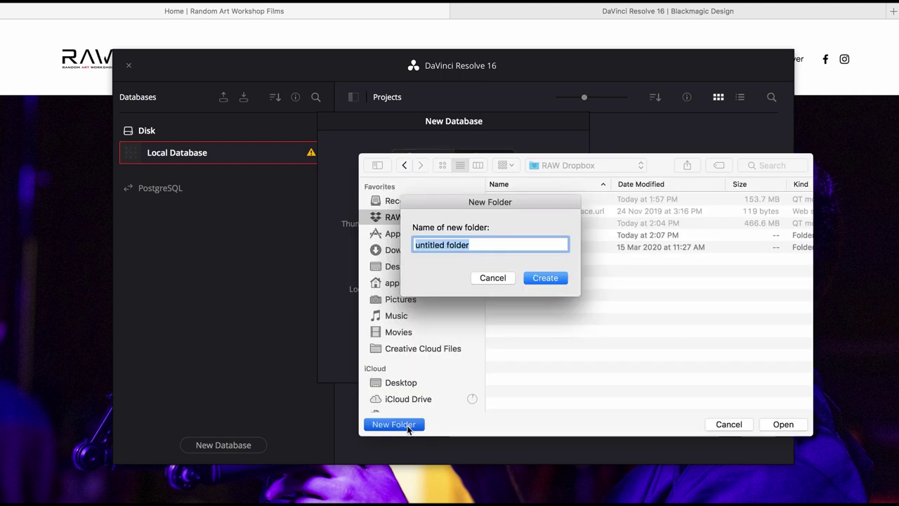
text(RAW F)
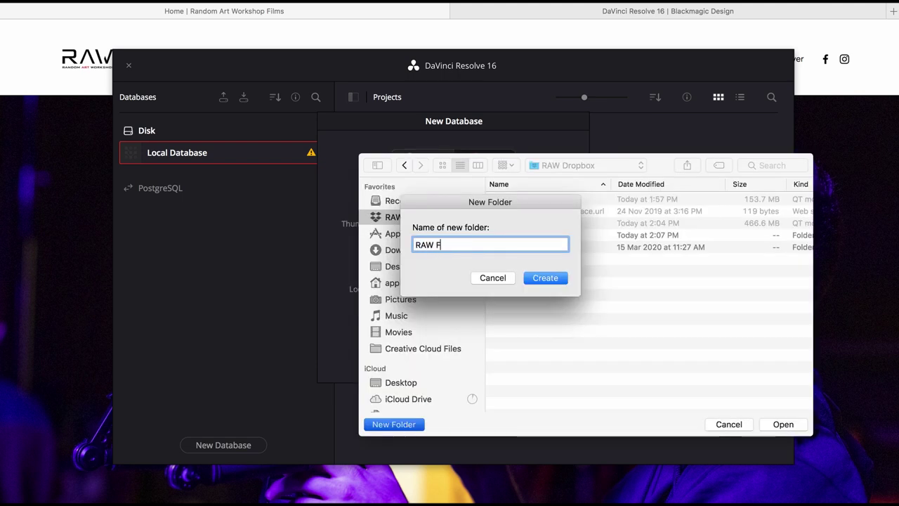
text(ILMS DAVINCI)
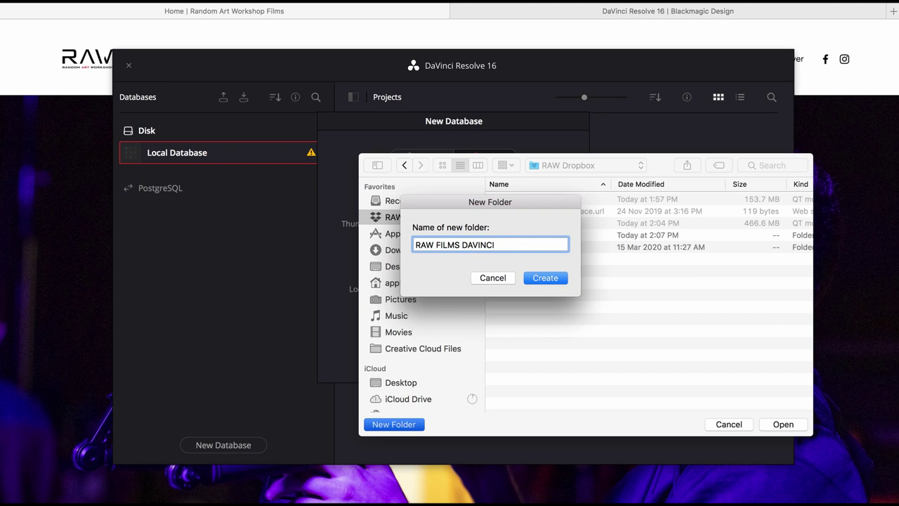
key(Return)
click(784, 427)
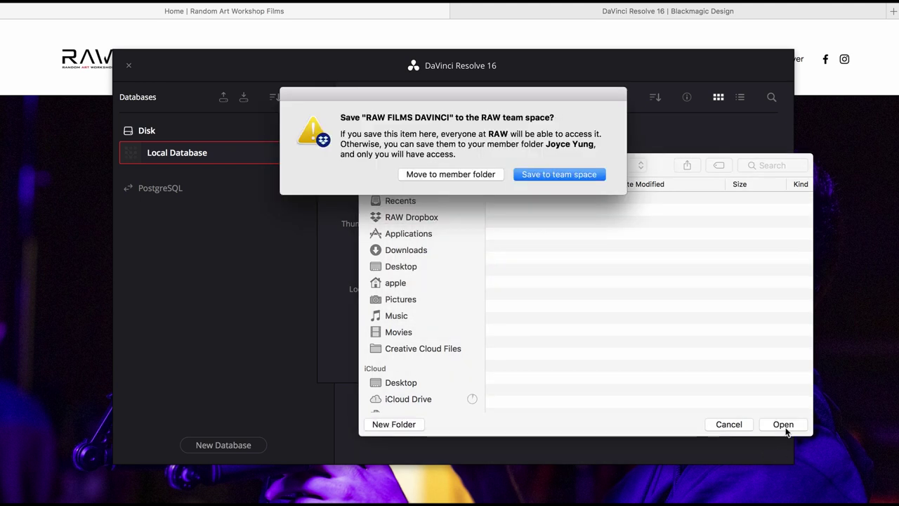
click(565, 176)
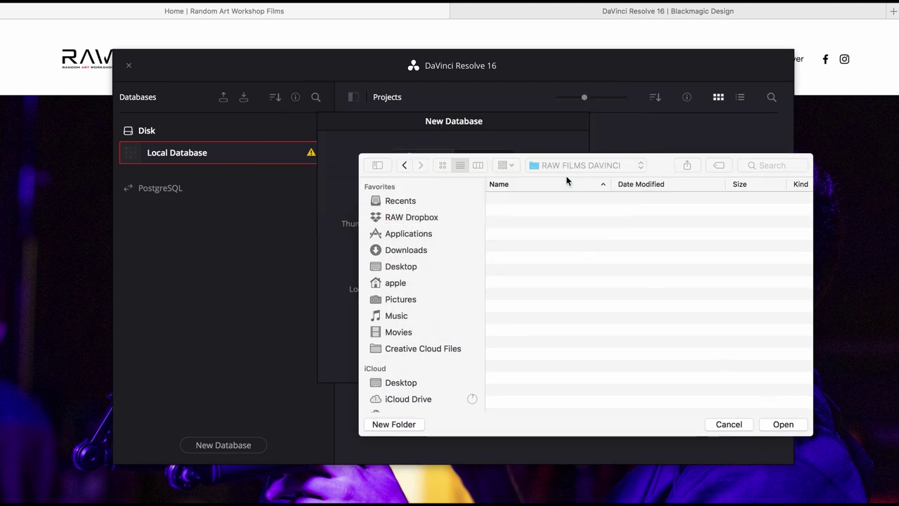
click(782, 424)
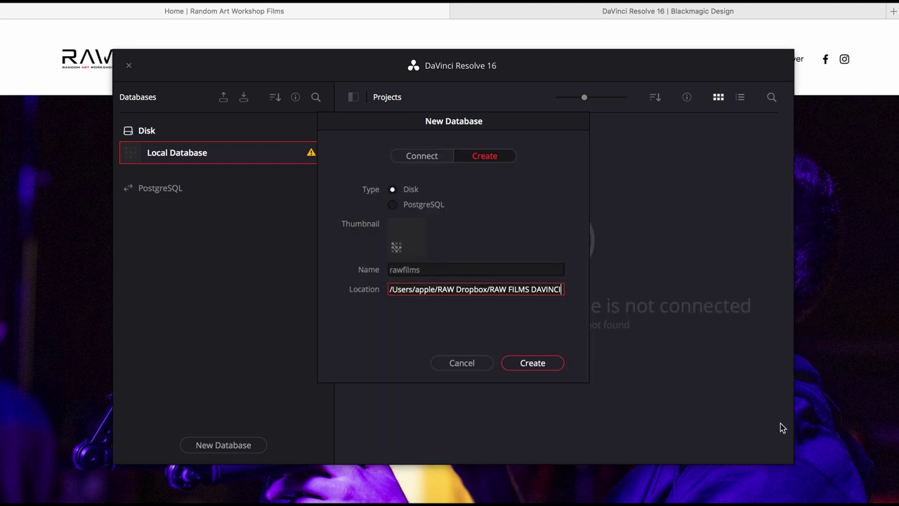
click(533, 363)
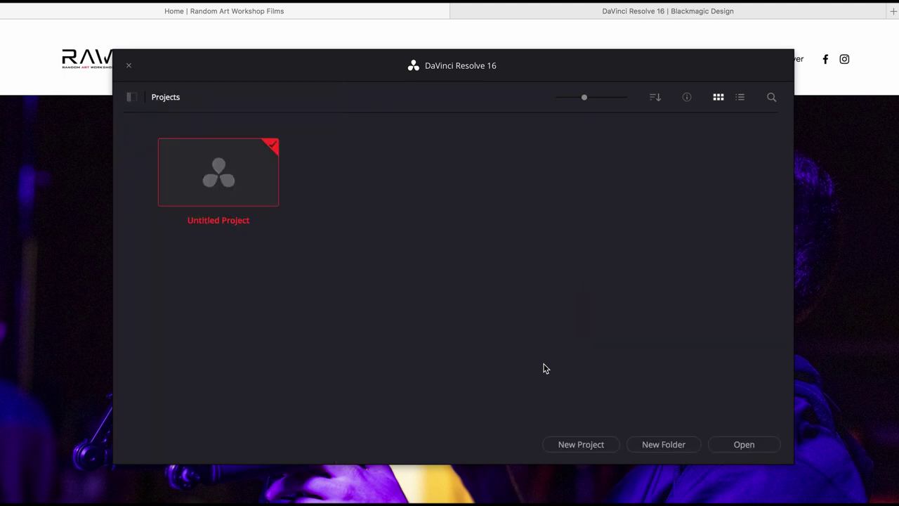
Create a new project named Kids4Kids and switch to the Media page
click(606, 447)
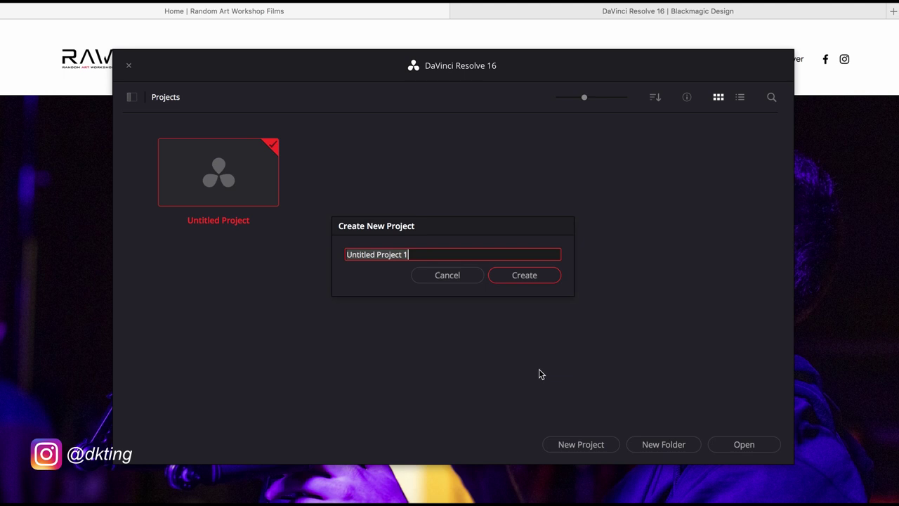
text(Kid)
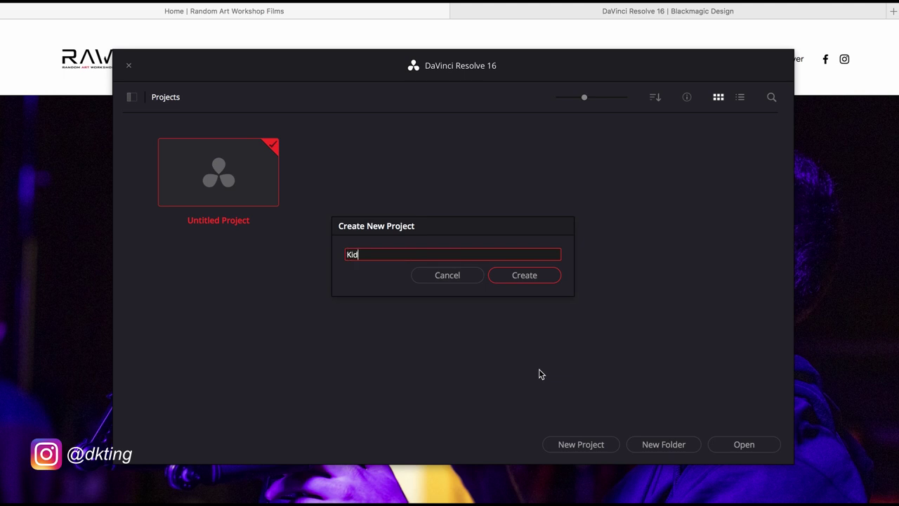
text(sVideo)
key(Return)
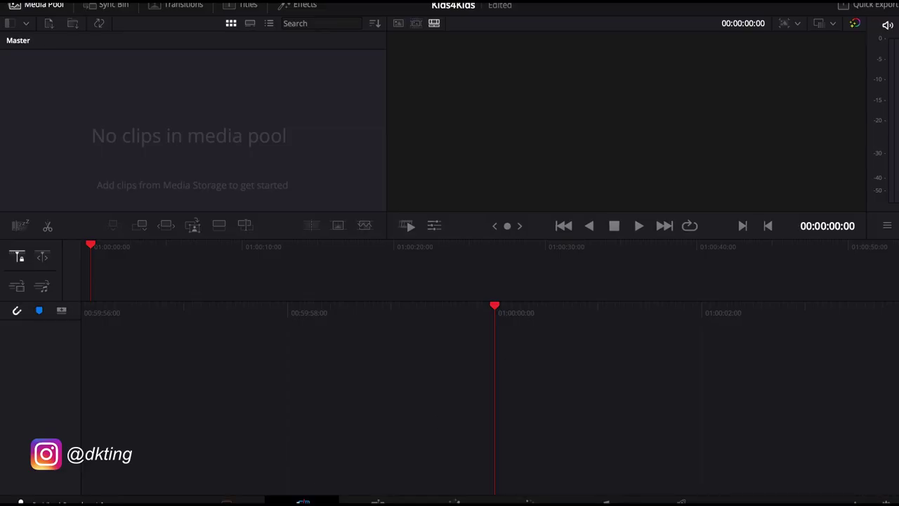
click(226, 500)
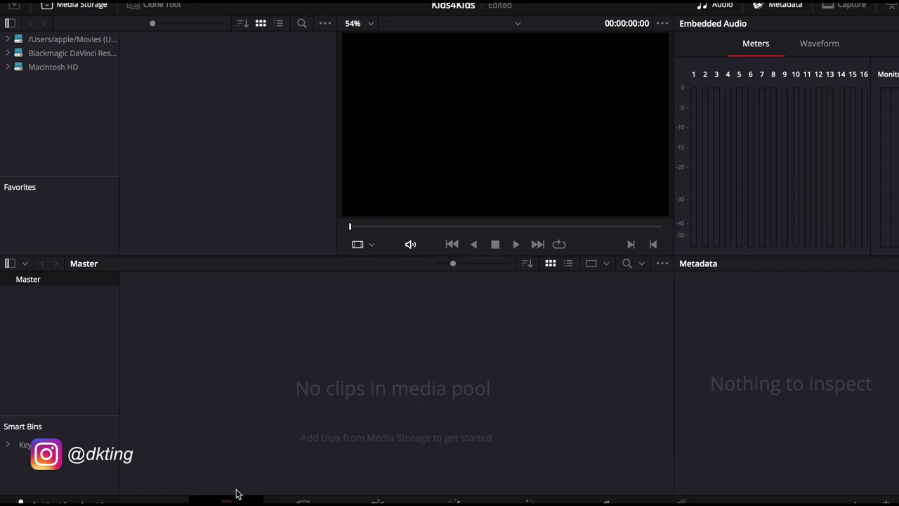
key(super+Tab)
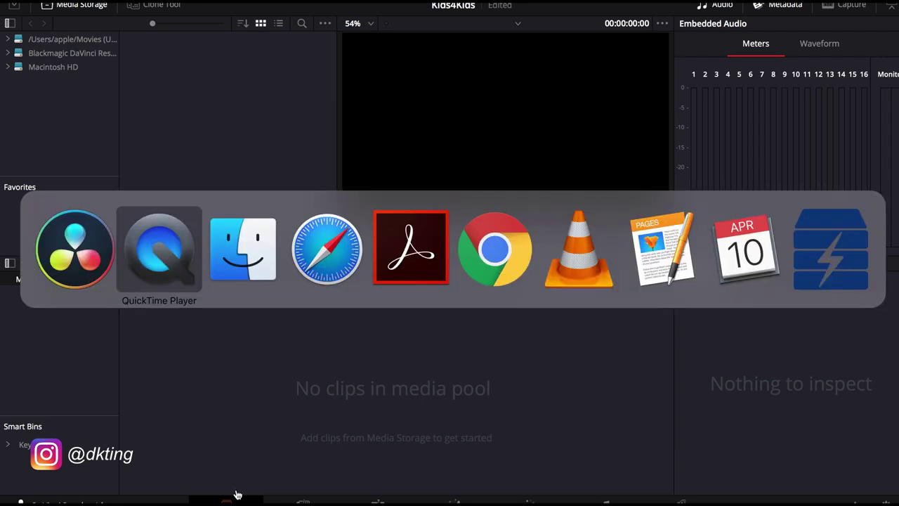